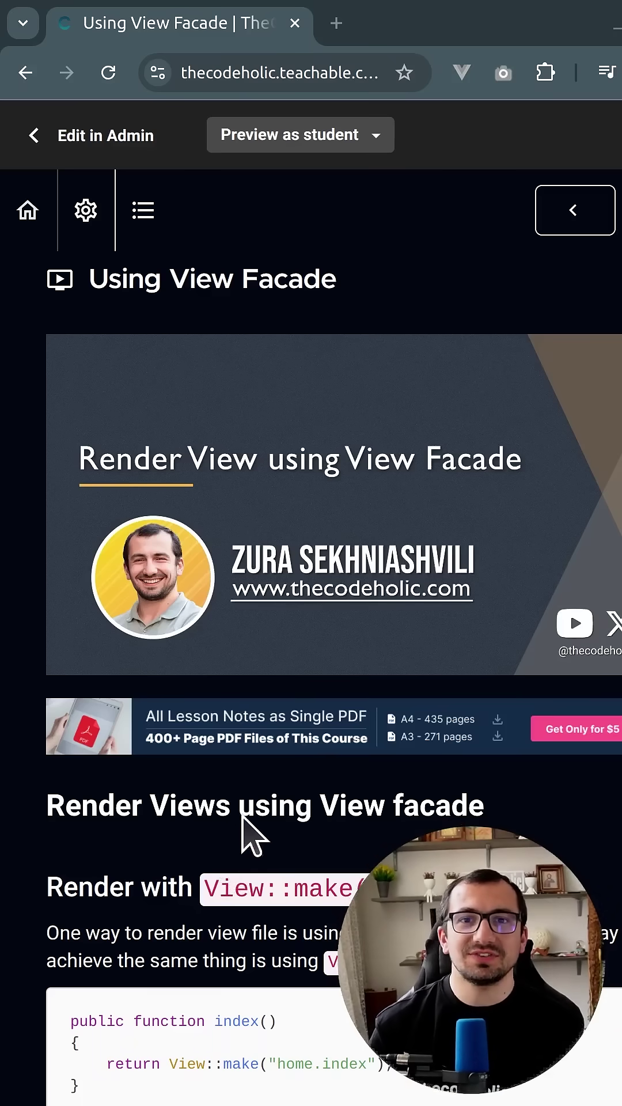
scroll(259, 803, down, 3)
scroll(268, 775, down, 1)
scroll(271, 777, down, 2)
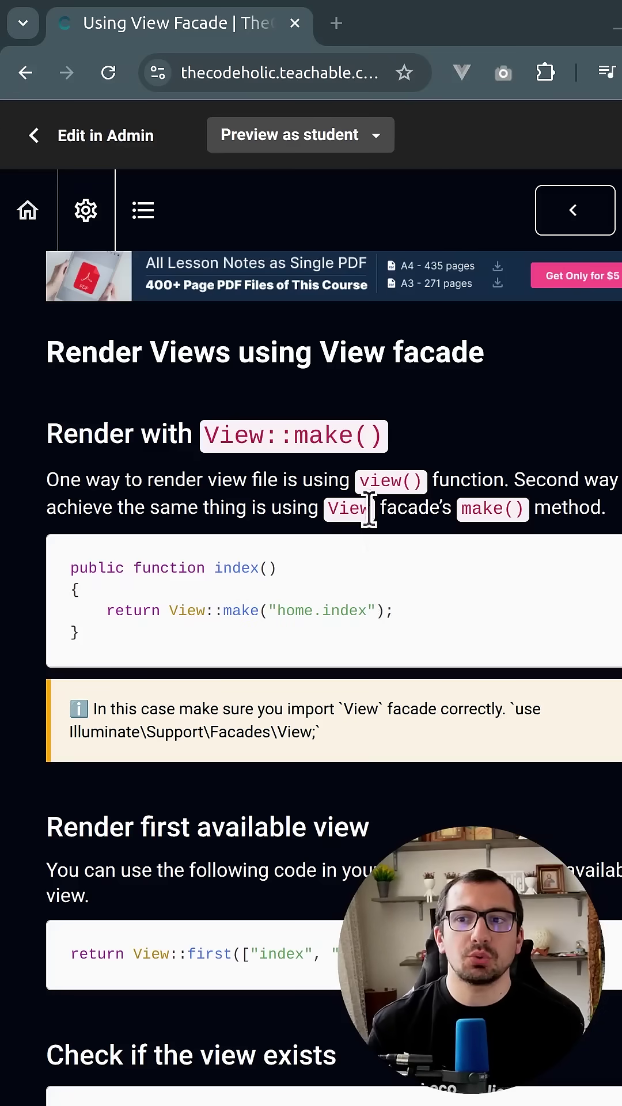
Step: Highlight the inline view() function name in the 'Render with View::make()' passage
drag(361, 481, 424, 483)
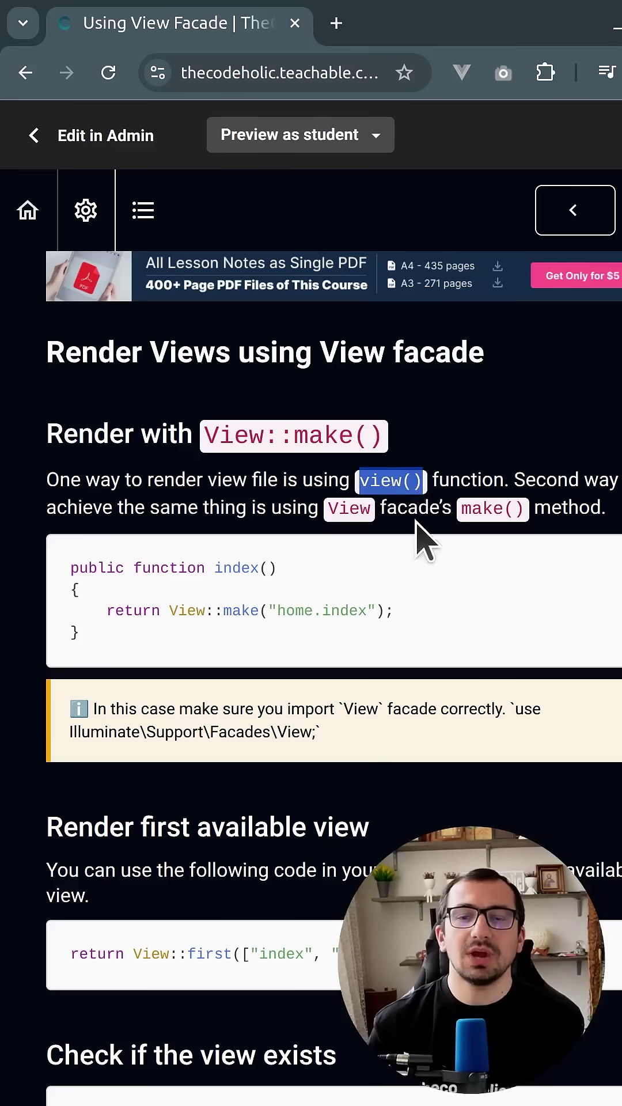
scroll(408, 563, down, 4)
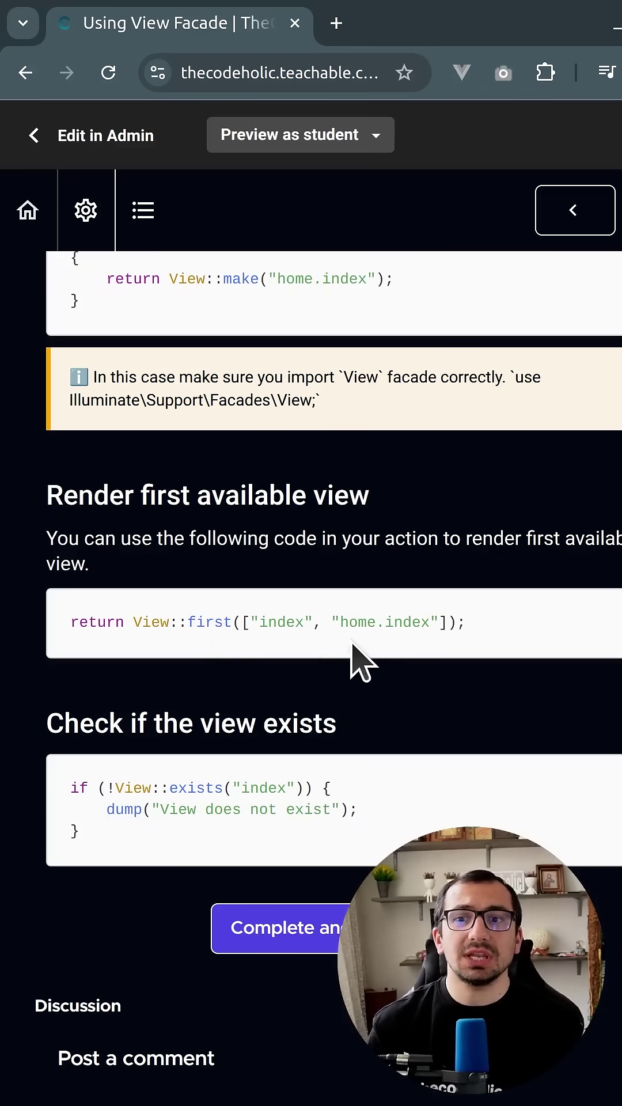
scroll(347, 635, down, 2)
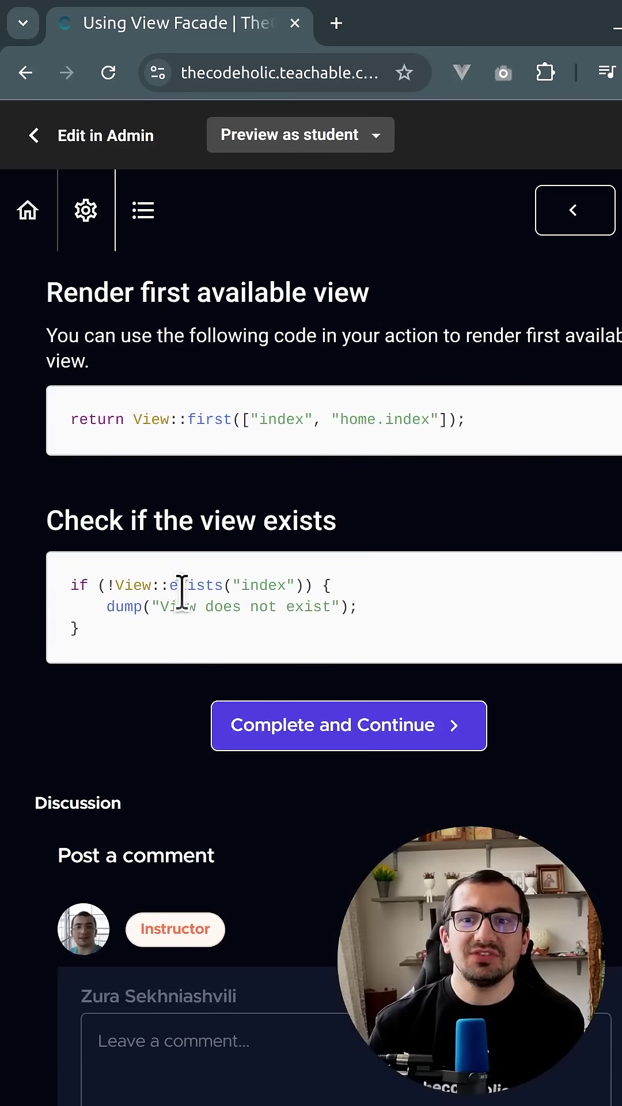